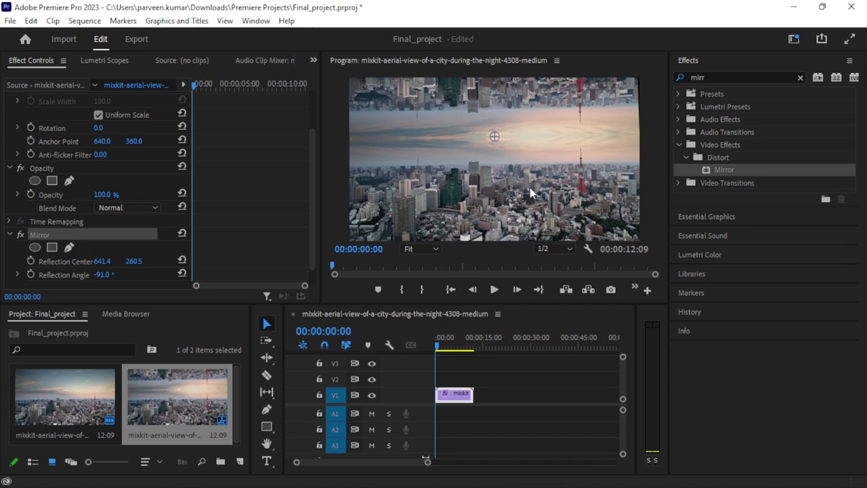
Step: Clear the Effects search and drop a fresh copy of the city clip onto V1
{"action": "left_click", "coordinate": [800, 81]}
{"action": "left_click", "coordinate": [800, 80]}
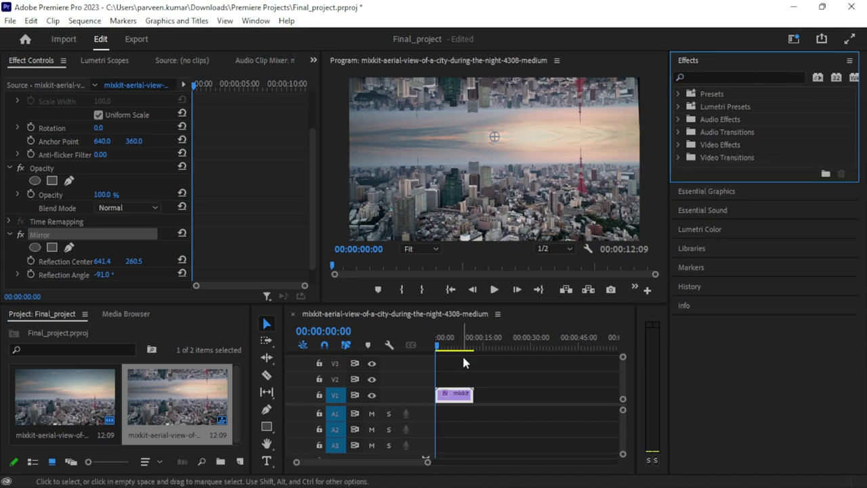
{"action": "left_click_drag", "start_coordinate": [88, 407], "coordinate": [511, 358]}
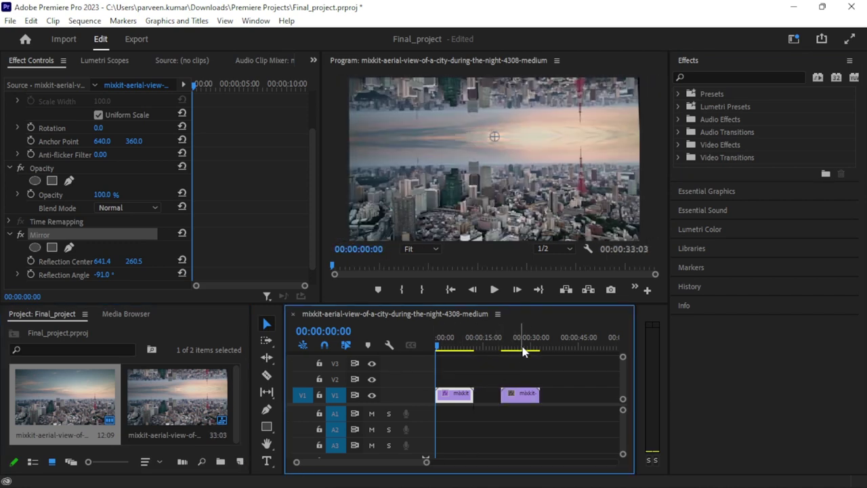
Step: Delete the original mirrored clip and slide the new clip to the sequence start
{"action": "left_click", "coordinate": [521, 346]}
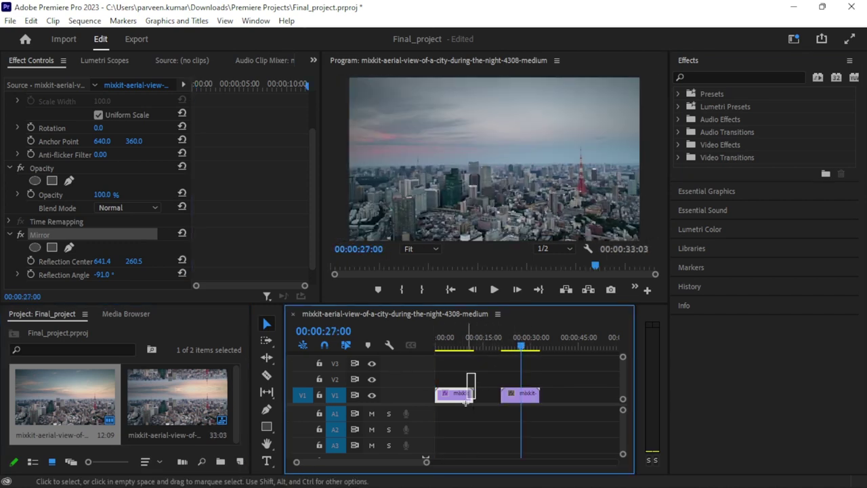
{"action": "key", "text": "Delete"}
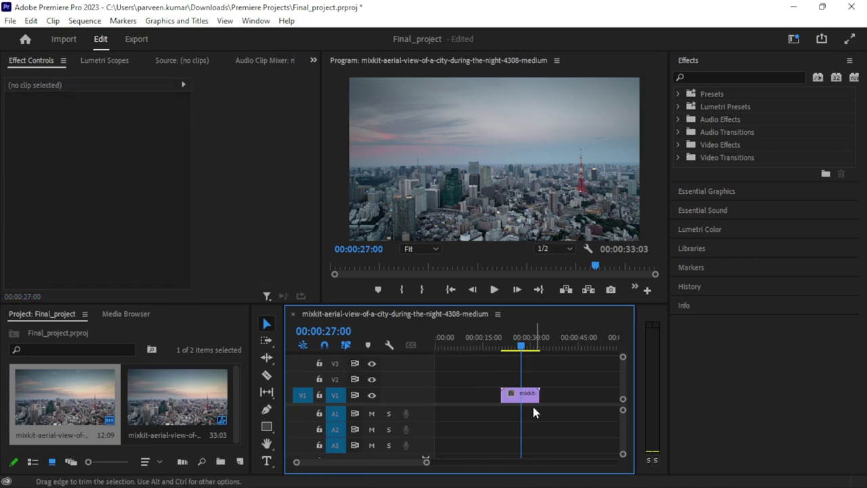
{"action": "left_click_drag", "start_coordinate": [519, 397], "coordinate": [468, 398]}
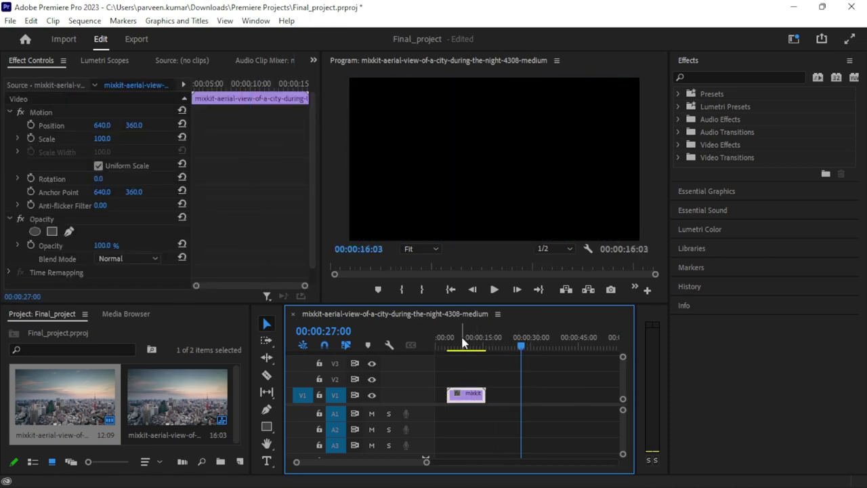
{"action": "left_click", "coordinate": [461, 345]}
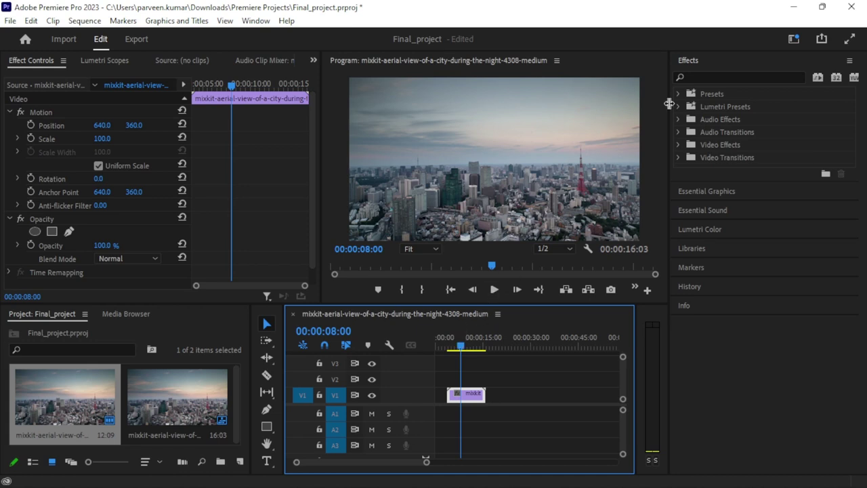
Step: Apply the Mirror effect found with 'mirr' to the city clip, showing centre 1280, 360 and angle 0.0
{"action": "left_click", "coordinate": [715, 76]}
{"action": "type", "text": "mirr"}
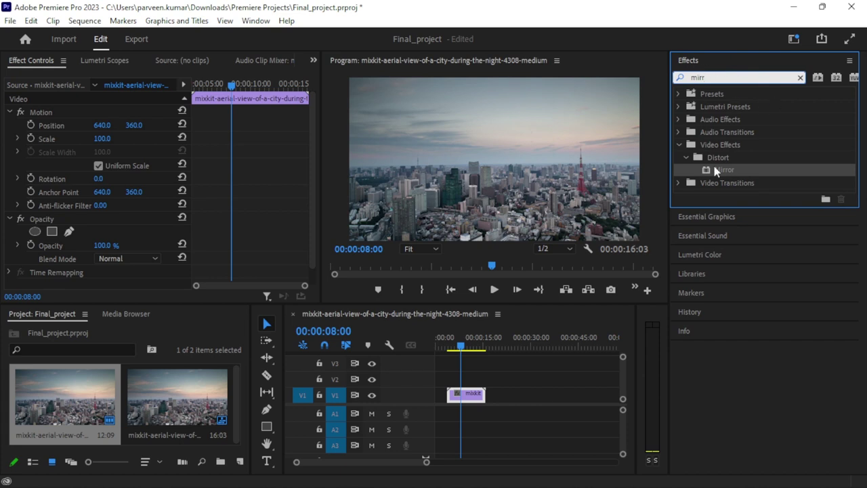
{"action": "left_click", "coordinate": [720, 175]}
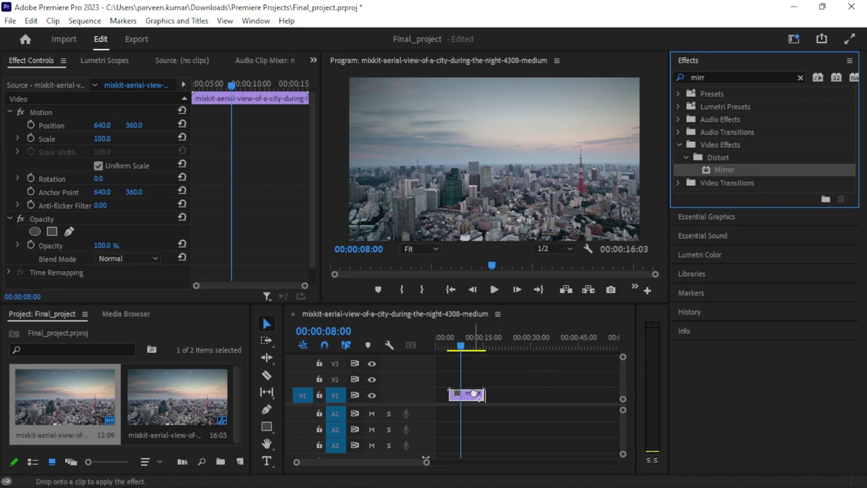
{"action": "left_click_drag", "start_coordinate": [720, 175], "coordinate": [474, 397]}
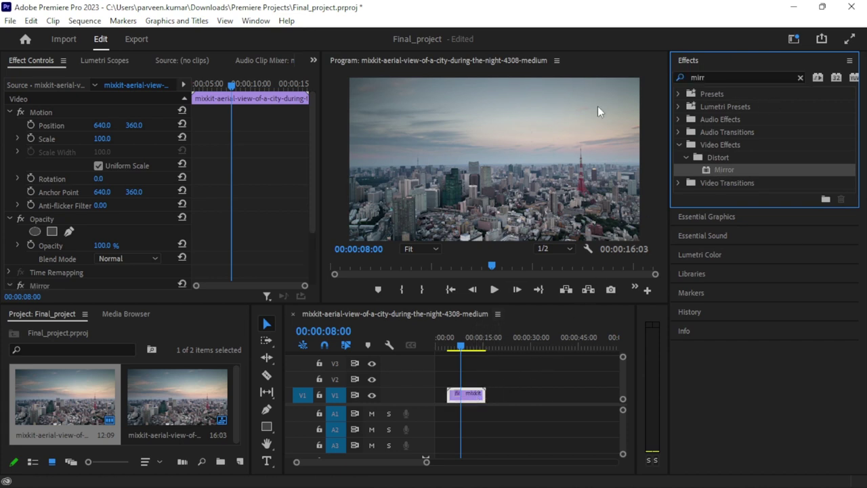
{"action": "scroll", "coordinate": [100, 210], "scroll_direction": "down", "scroll_amount": 3}
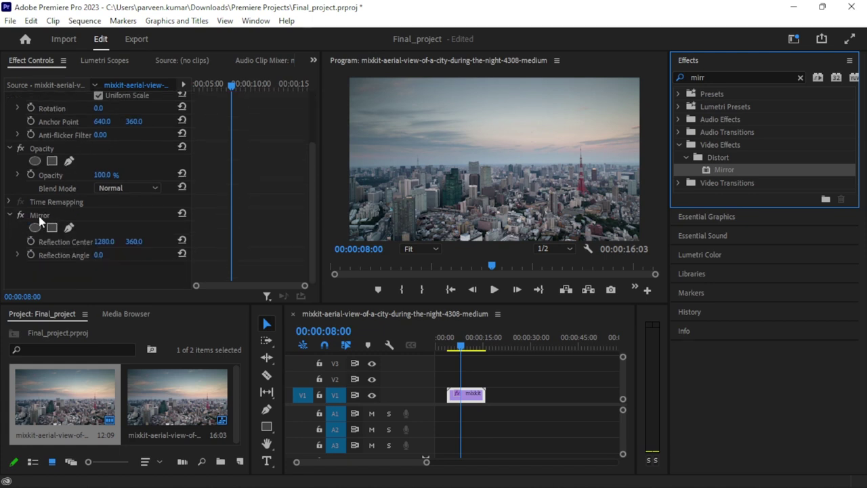
Step: Scrub the Mirror Reflection Angle to -90° so an inverted city fills the top half
{"action": "left_click", "coordinate": [39, 216]}
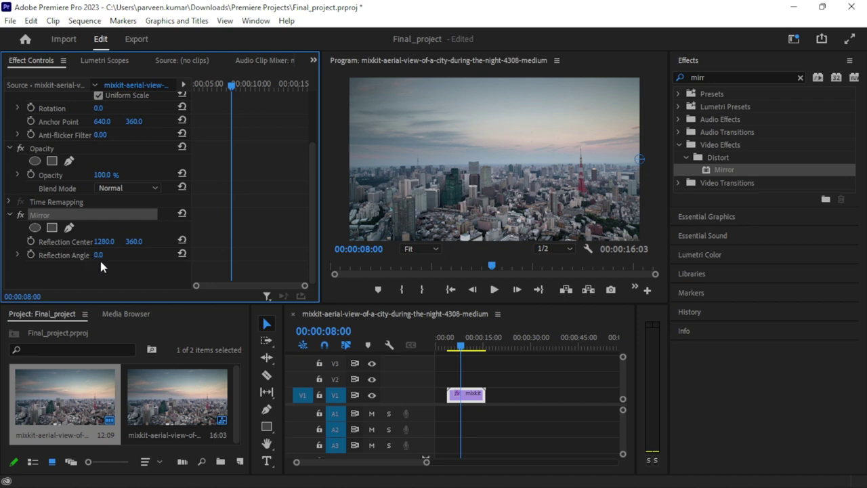
{"action": "mouse_move", "coordinate": [99, 257]}
{"action": "left_mouse_down"}
{"action": "mouse_move", "coordinate": [68, 254]}
{"action": "mouse_move", "coordinate": [98, 254]}
{"action": "left_mouse_up"}
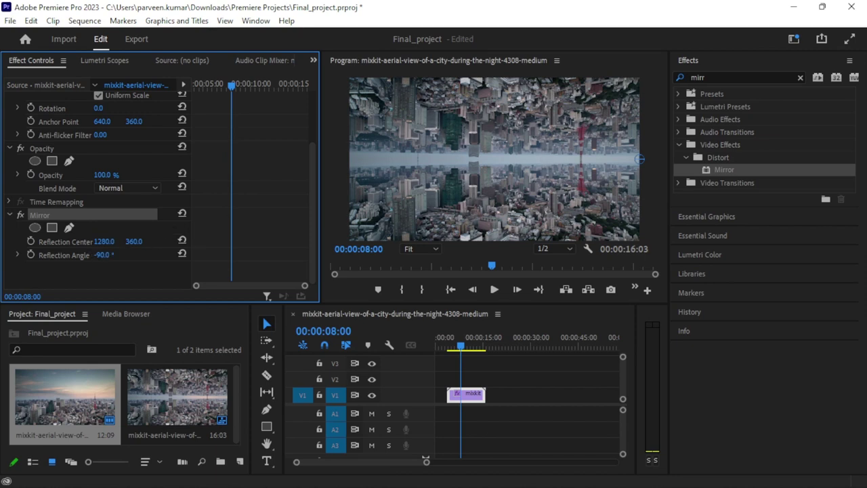
Step: Try Reflection Angle values of 80° and 90°, then reset the angle to 0°
{"action": "left_click_drag", "start_coordinate": [101, 255], "coordinate": [222, 255]}
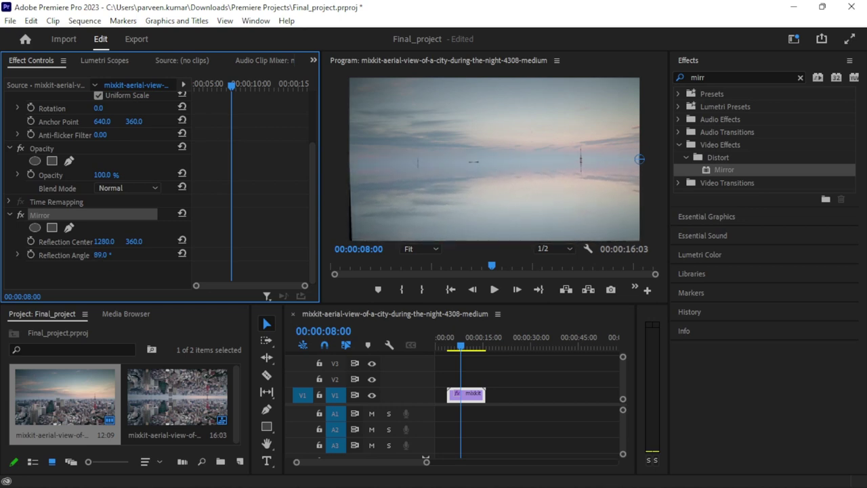
{"action": "left_click_drag", "start_coordinate": [98, 254], "coordinate": [93, 255]}
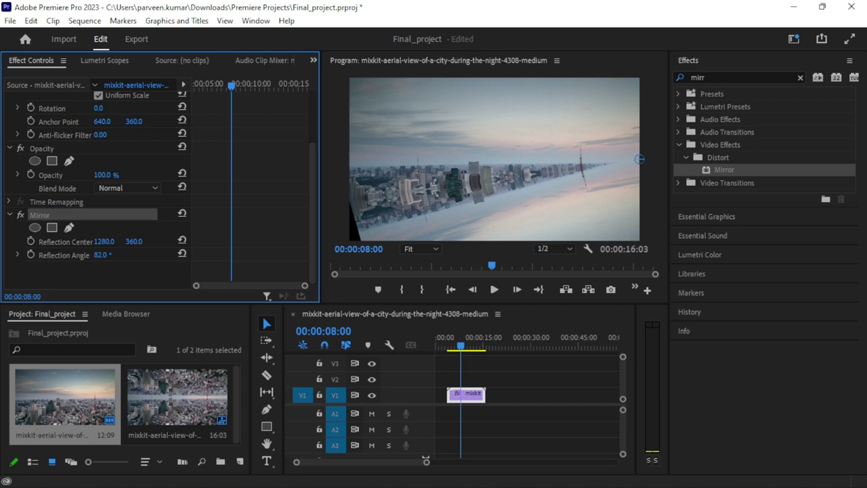
{"action": "left_click", "coordinate": [104, 255]}
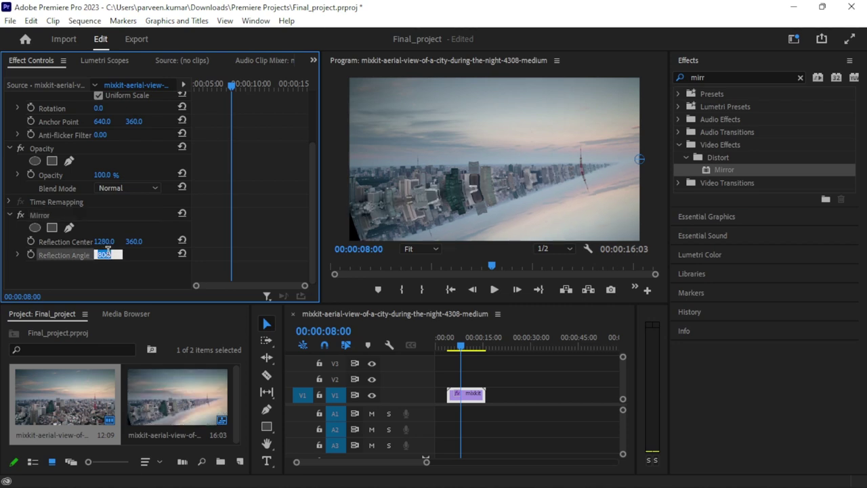
{"action": "type", "text": "90"}
{"action": "key", "text": "Return"}
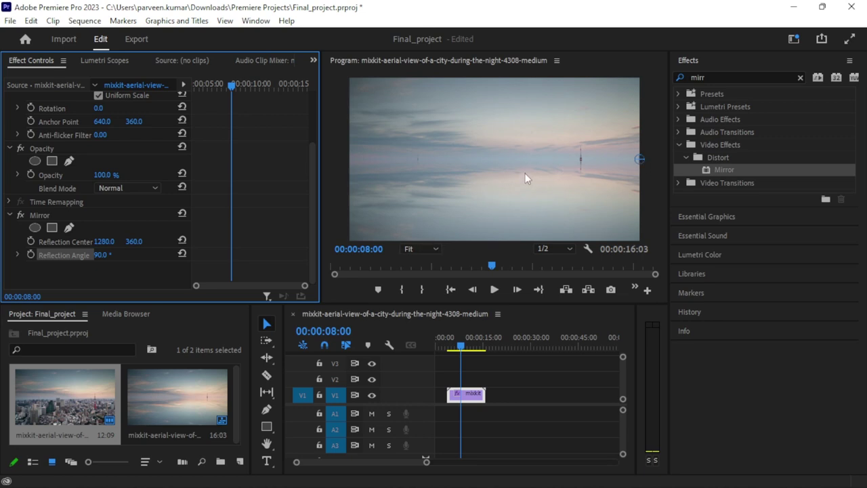
{"action": "left_click", "coordinate": [105, 255]}
{"action": "type", "text": "0"}
{"action": "key", "text": "Return"}
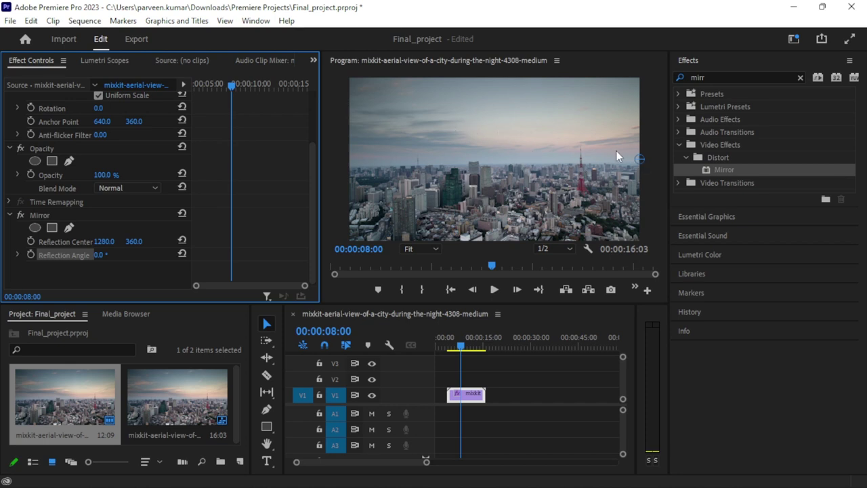
Step: Try Mirror centre positions in the Program monitor, from mid-frame back to the right edge
{"action": "left_click_drag", "start_coordinate": [638, 160], "coordinate": [493, 163]}
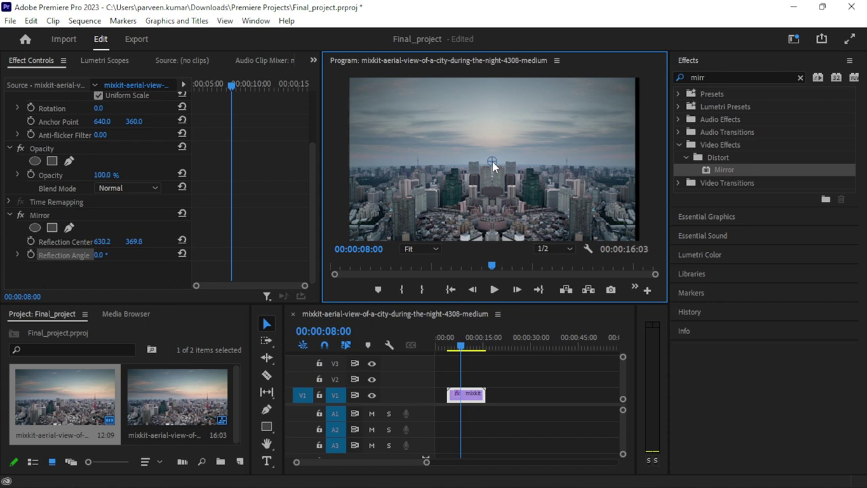
{"action": "left_click_drag", "start_coordinate": [493, 164], "coordinate": [496, 163]}
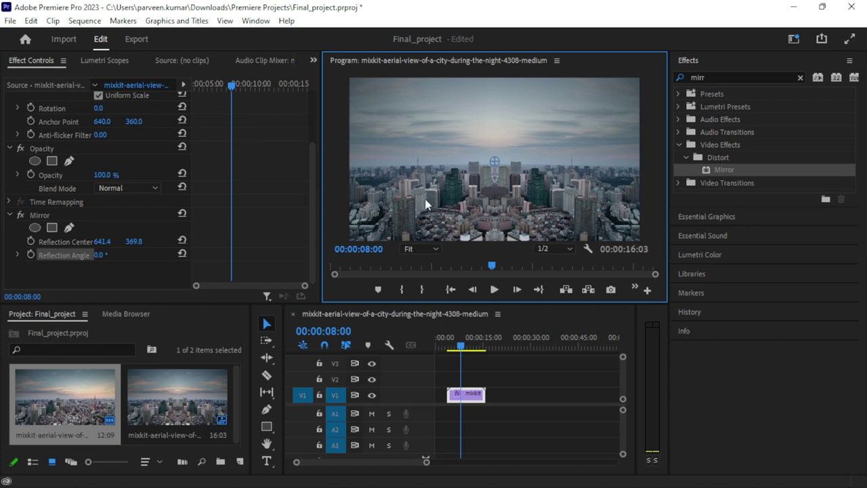
{"action": "mouse_move", "coordinate": [134, 241]}
{"action": "left_mouse_down"}
{"action": "mouse_move", "coordinate": [115, 241]}
{"action": "mouse_move", "coordinate": [164, 241]}
{"action": "left_mouse_up"}
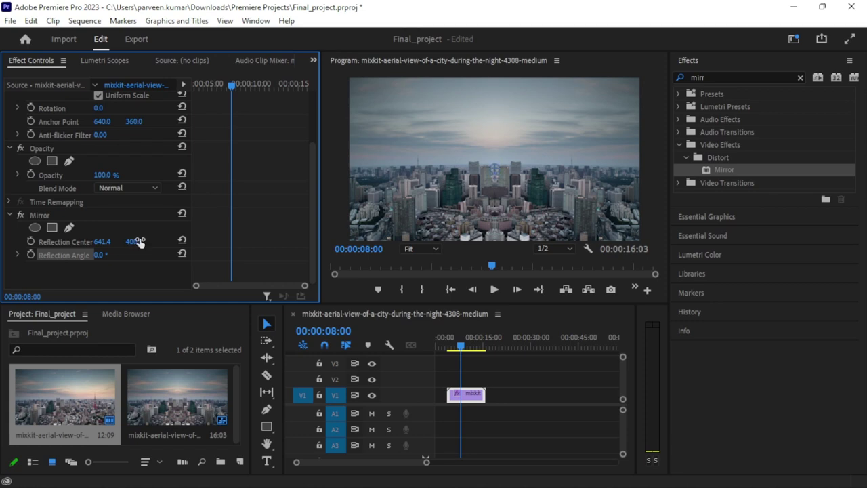
{"action": "mouse_move", "coordinate": [495, 168]}
{"action": "left_mouse_down"}
{"action": "mouse_move", "coordinate": [617, 154]}
{"action": "mouse_move", "coordinate": [639, 160]}
{"action": "left_mouse_up"}
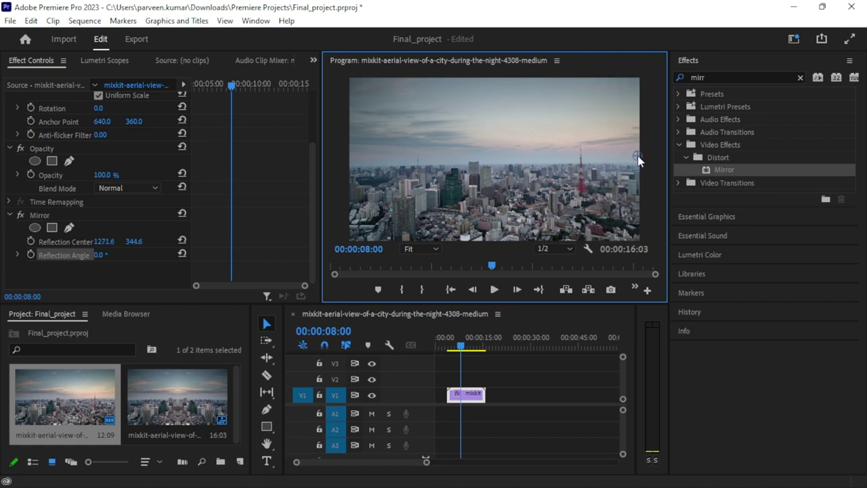
{"action": "left_click_drag", "start_coordinate": [639, 160], "coordinate": [640, 162]}
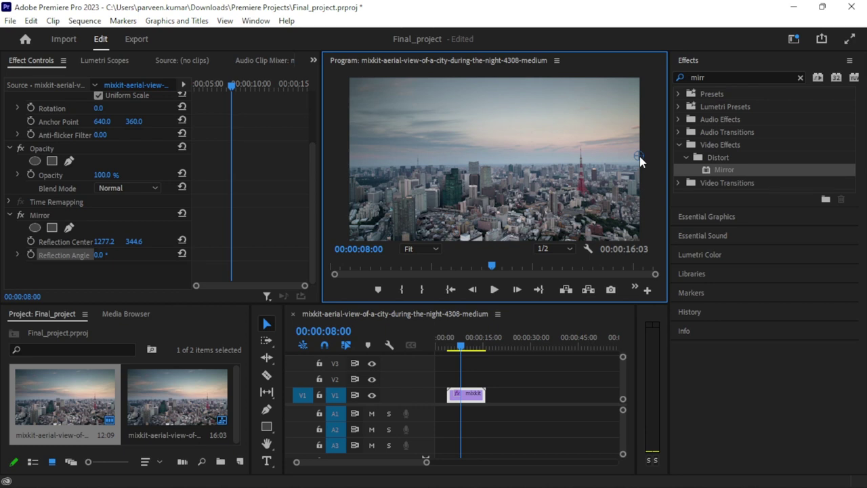
Step: Place the Mirror centre near mid-frame at 649.8, 226.9 and tilt the Reflection Angle toward -75°
{"action": "left_click_drag", "start_coordinate": [641, 158], "coordinate": [496, 155]}
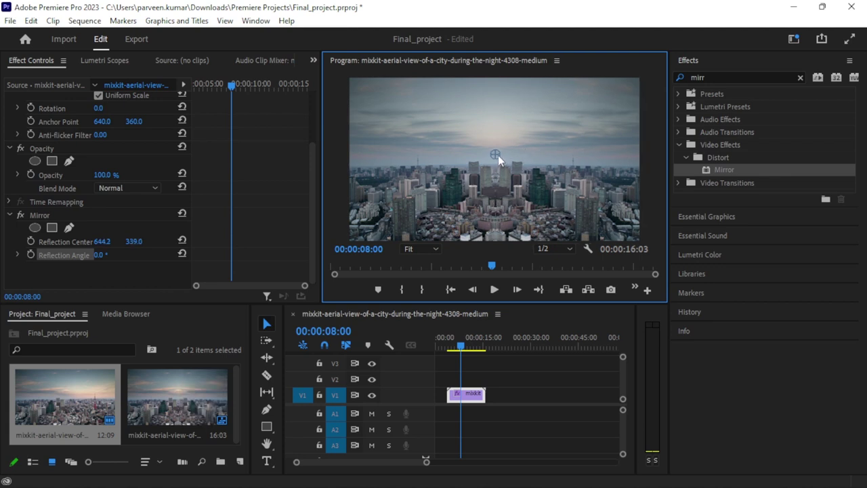
{"action": "left_click_drag", "start_coordinate": [498, 155], "coordinate": [496, 134]}
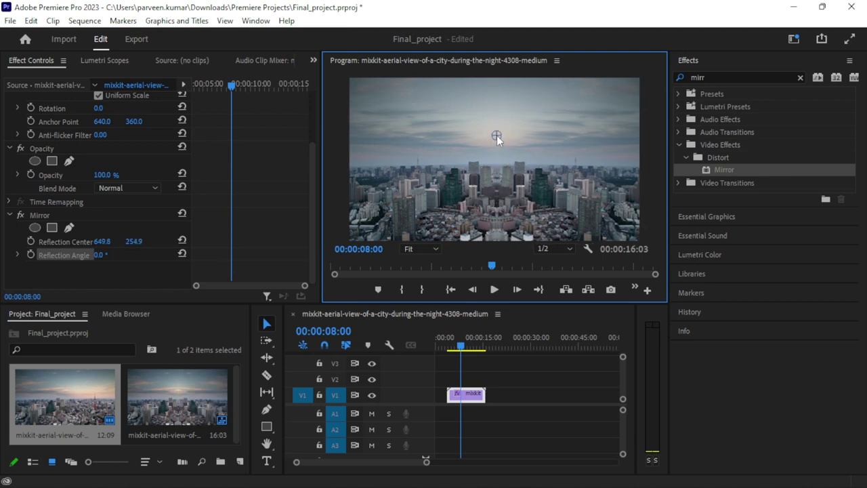
{"action": "left_click_drag", "start_coordinate": [497, 130], "coordinate": [497, 129]}
{"action": "left_click_drag", "start_coordinate": [99, 255], "coordinate": [40, 255]}
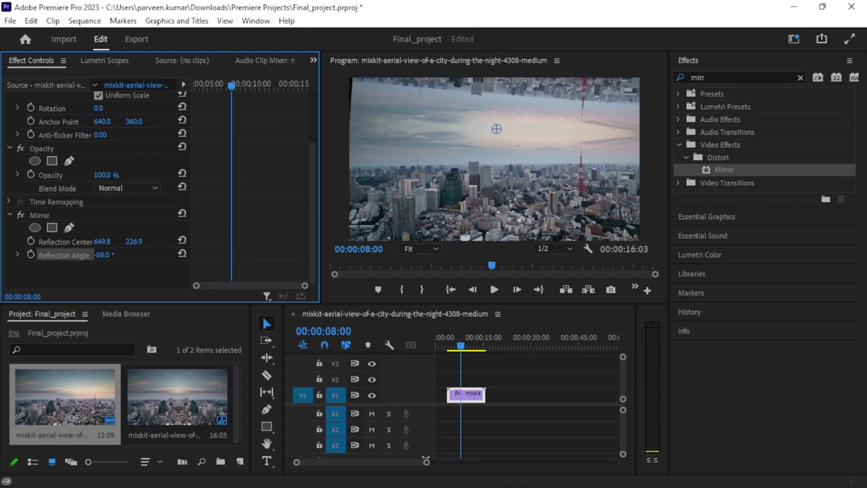
Step: Enter a Reflection Angle of -90° and lower the Mirror centre to 644.2, 246.5
{"action": "left_click", "coordinate": [103, 255]}
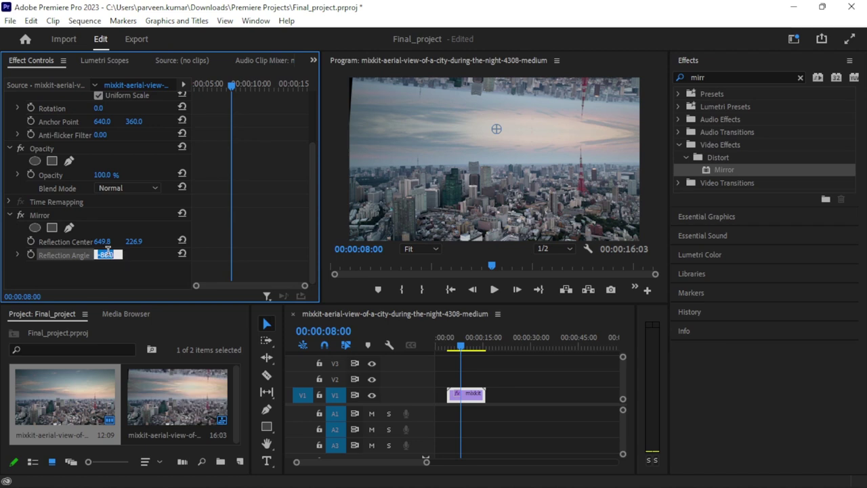
{"action": "key", "text": "BackSpace"}
{"action": "type", "text": "90"}
{"action": "key", "text": "Return"}
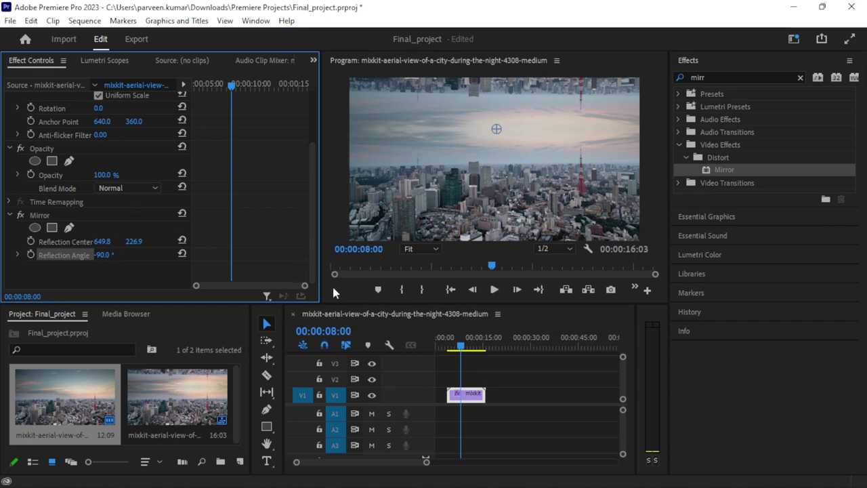
{"action": "left_click_drag", "start_coordinate": [496, 130], "coordinate": [496, 134]}
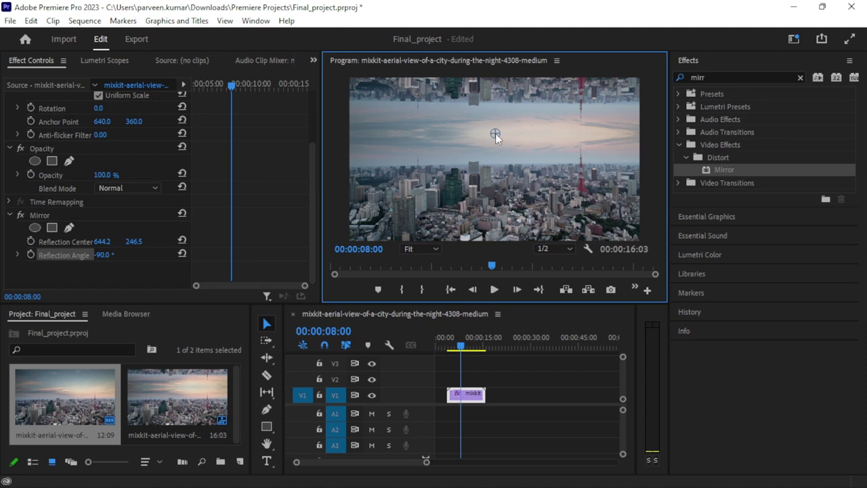
Step: Lower the Mirror centre to 647.0, 260.5 and return the playhead to about 5 seconds
{"action": "left_click_drag", "start_coordinate": [496, 133], "coordinate": [496, 137]}
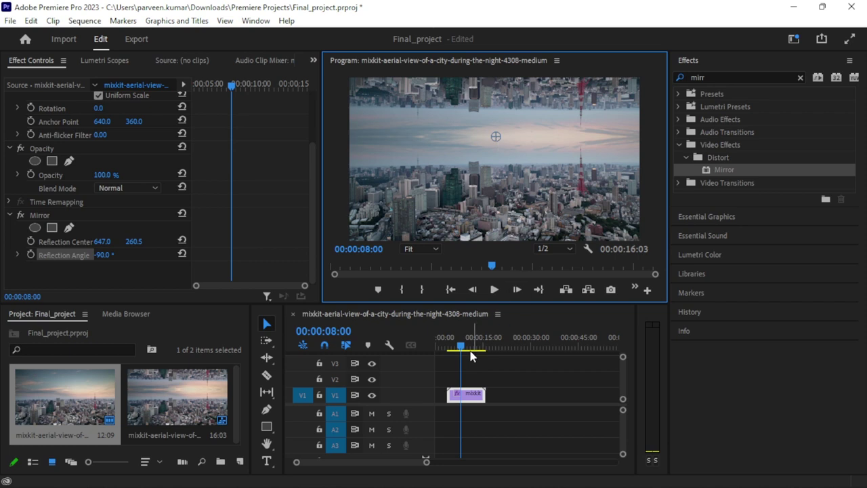
{"action": "left_click_drag", "start_coordinate": [461, 348], "coordinate": [450, 348]}
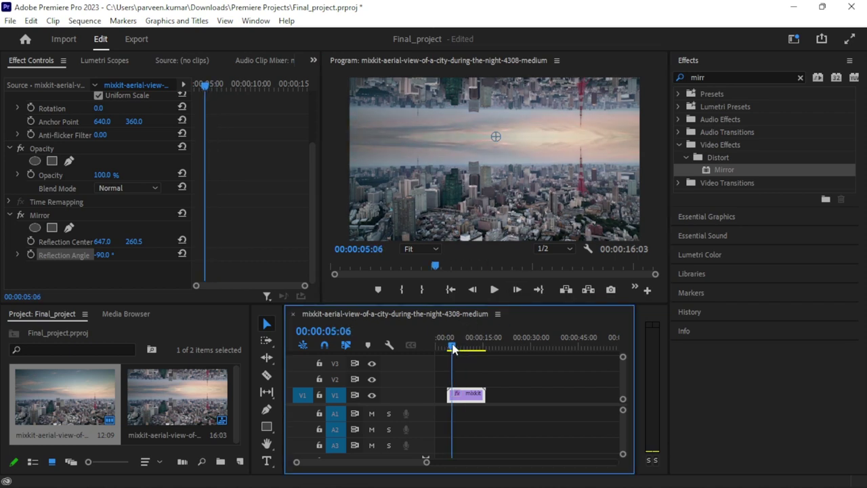
{"action": "key", "text": "space"}
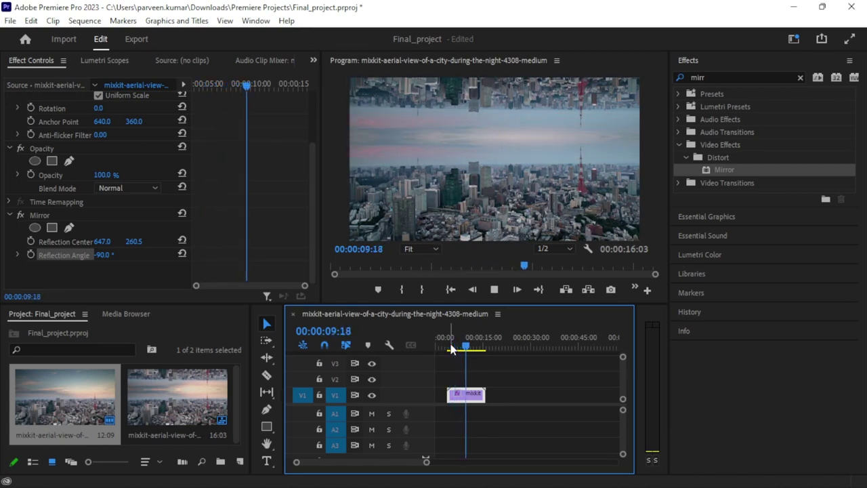
{"action": "key", "text": "space"}
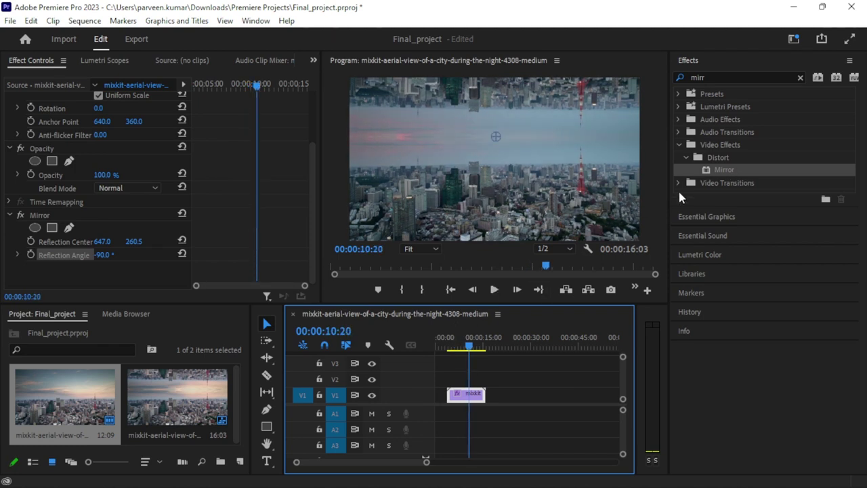